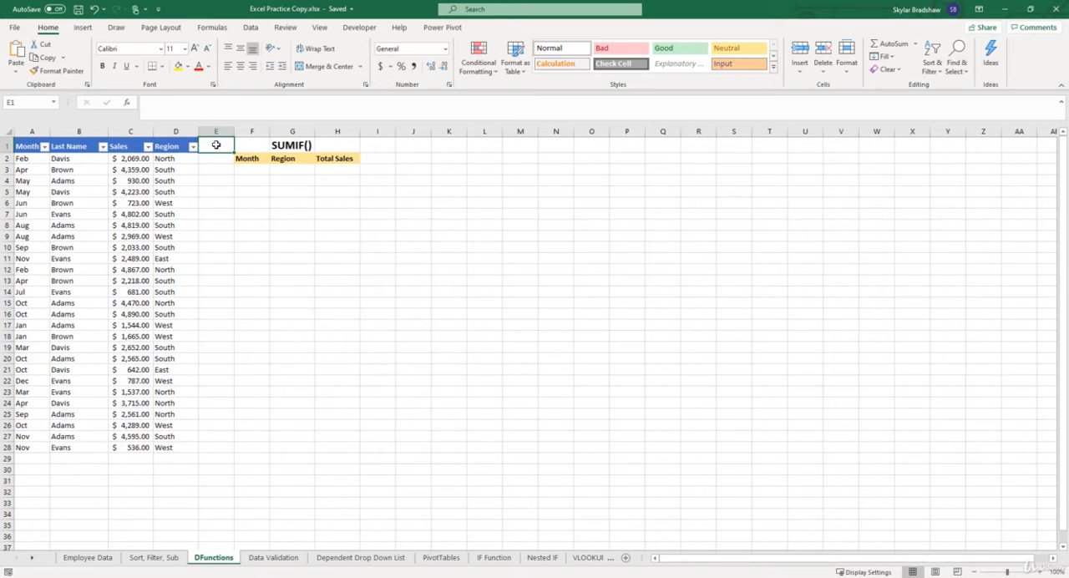
# Start a SUMIF formula in the Total Sales cell H3 and open its function arguments
pyautogui.click(337, 170)
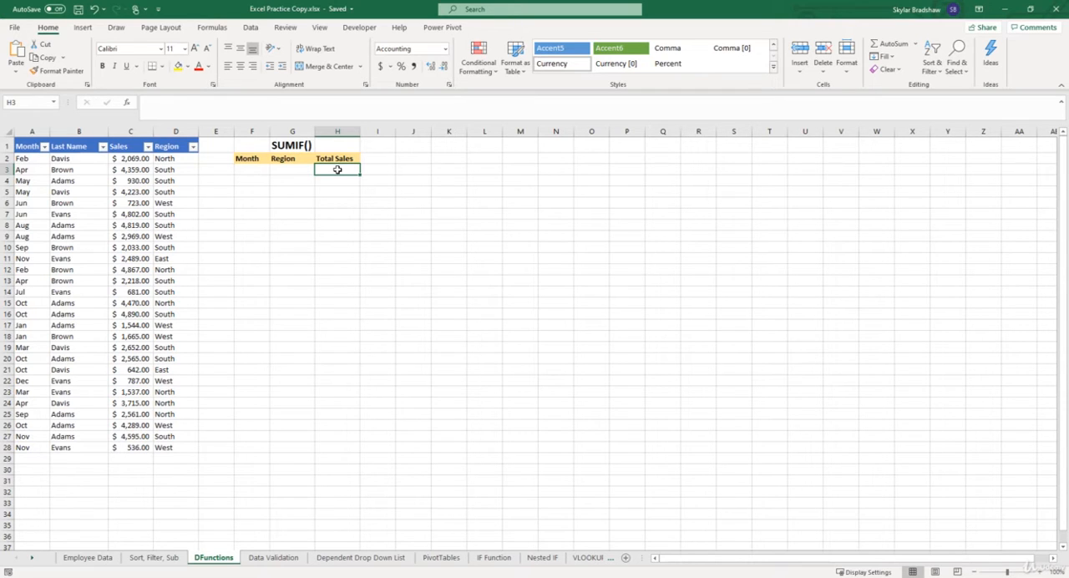
pyautogui.write('=')
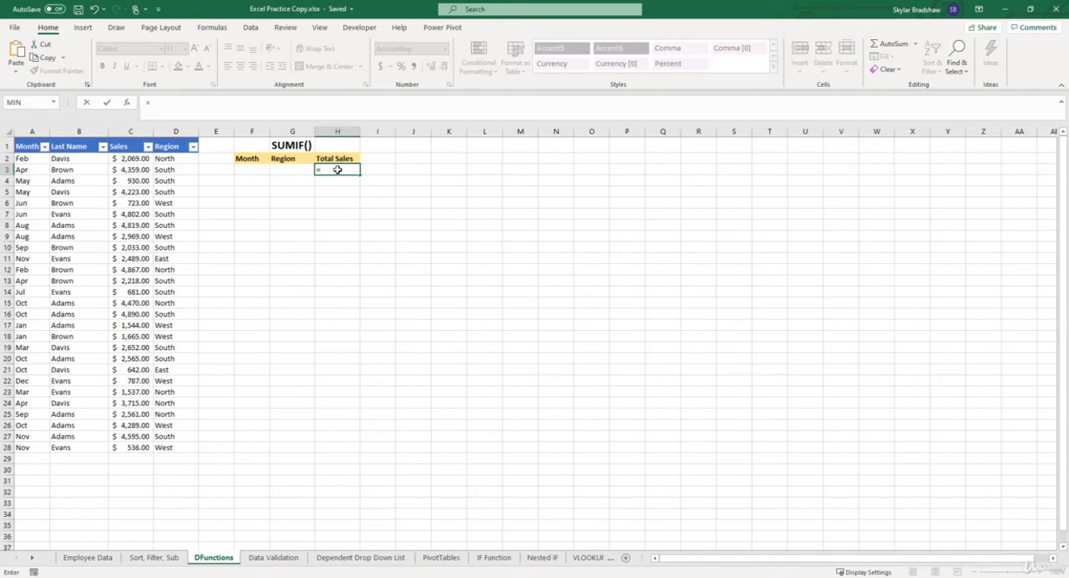
pyautogui.write('sum')
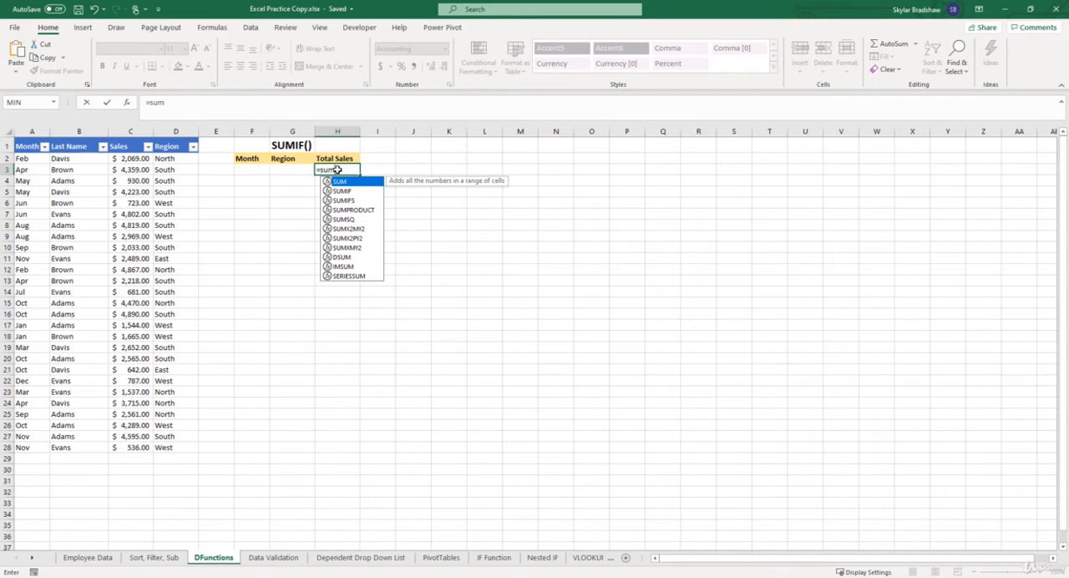
pyautogui.write('if')
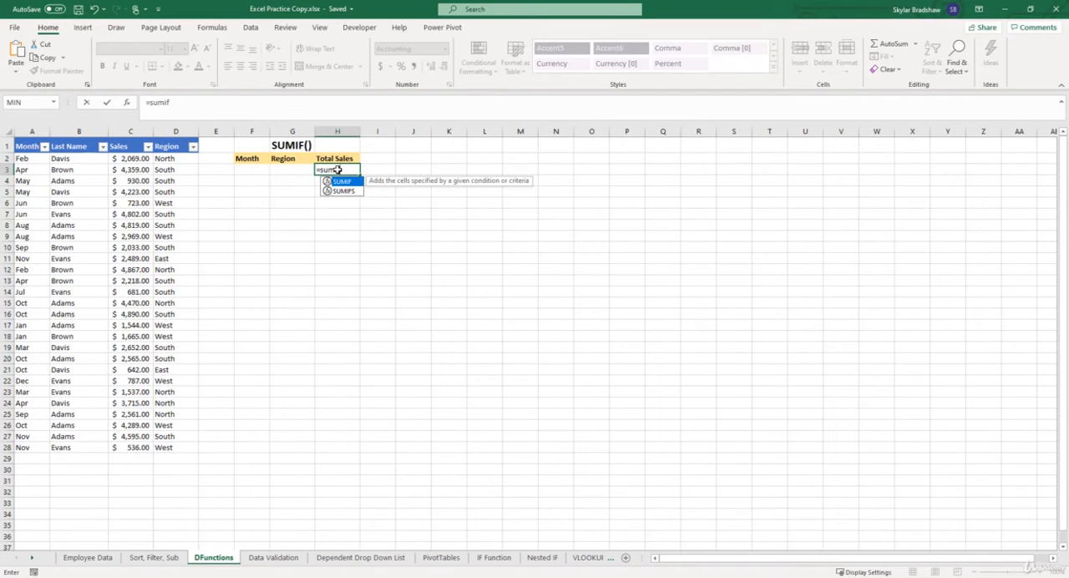
pyautogui.doubleClick(338, 182)
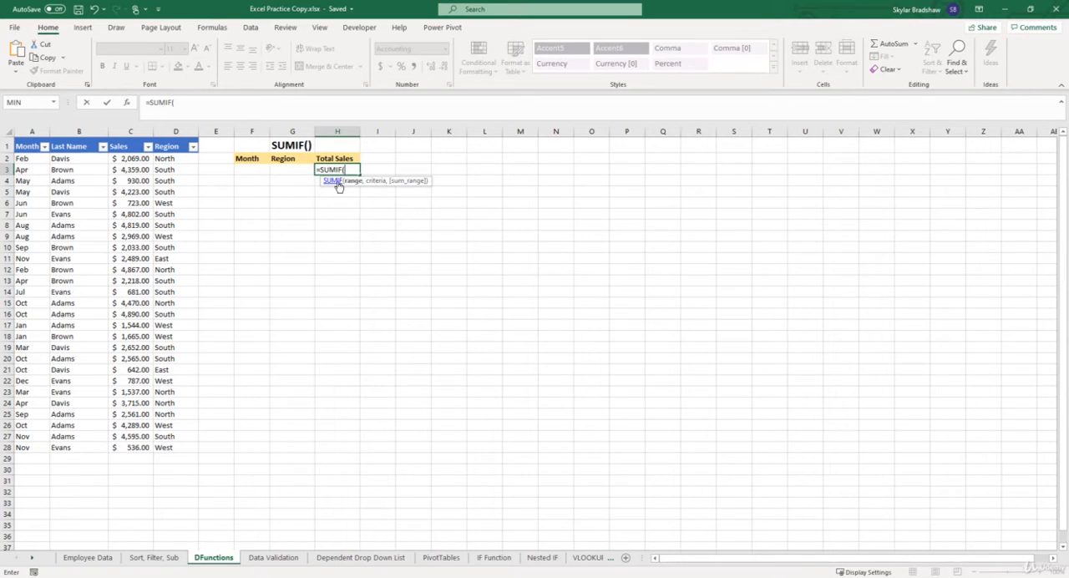
pyautogui.click(128, 104)
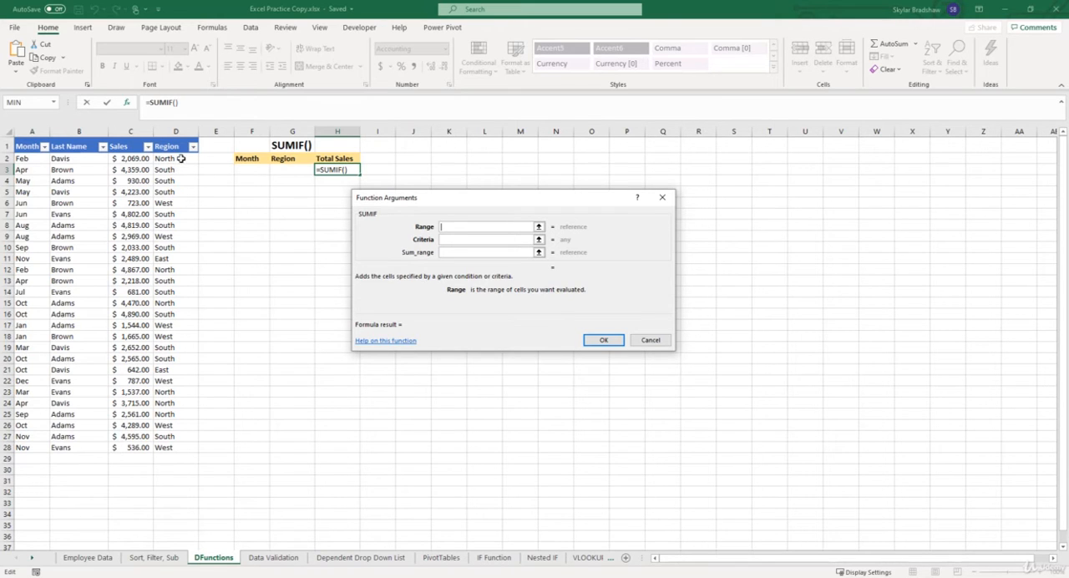
# Set the SUMIF range to the Region cells D2:D28 and the criteria to cell G3
pyautogui.moveTo(182, 158); pyautogui.dragTo(171, 447)
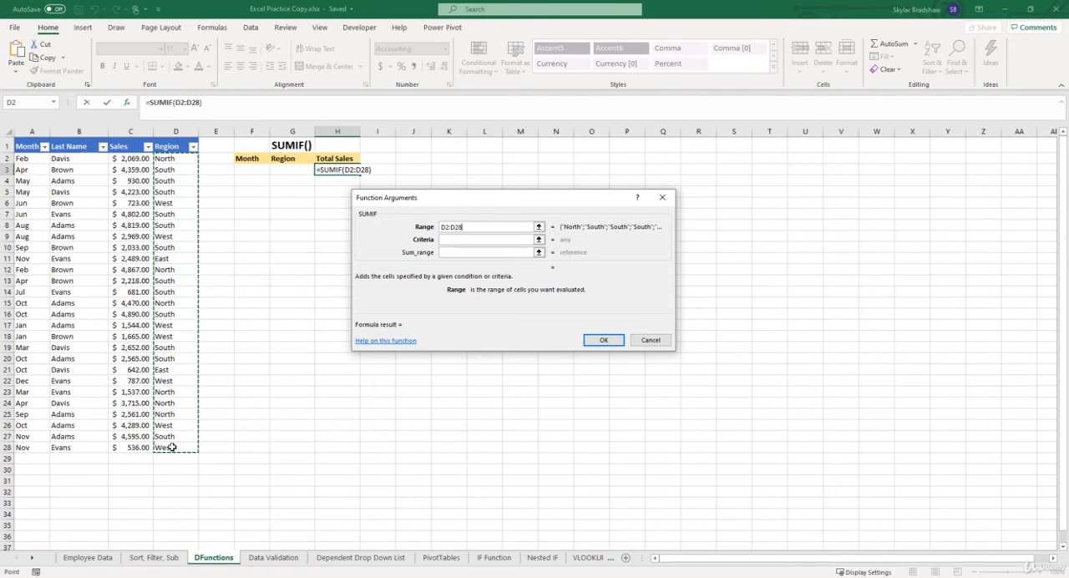
pyautogui.click(447, 240)
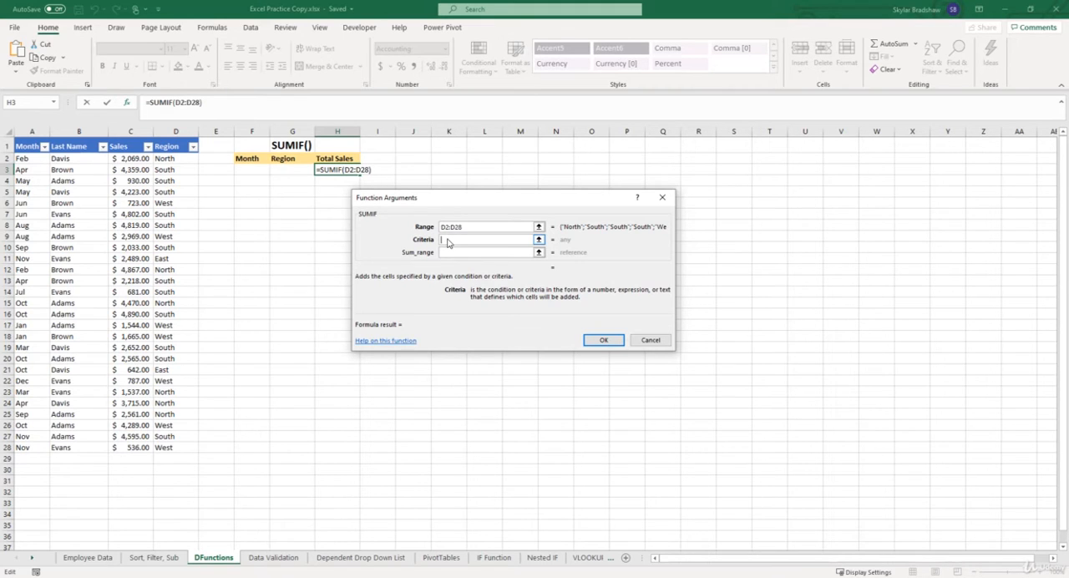
pyautogui.write('South')
pyautogui.press('BackSpace')
pyautogui.press('BackSpace')
pyautogui.press('BackSpace')
pyautogui.press('BackSpace')
pyautogui.press('BackSpace')
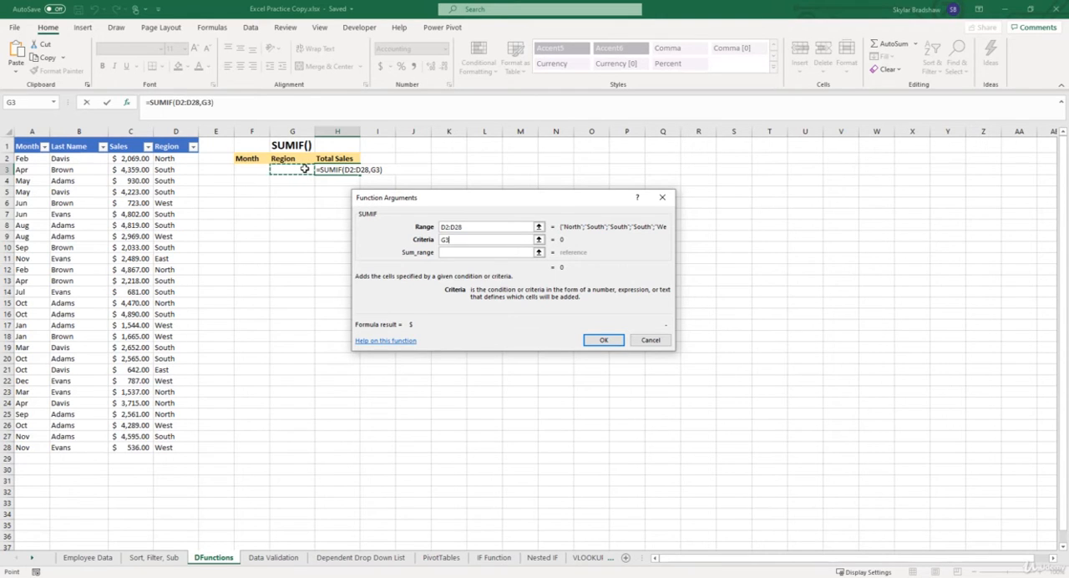
# Set the SUMIF sum range to the Sales cells C2:C28 and complete the formula
pyautogui.click(448, 254)
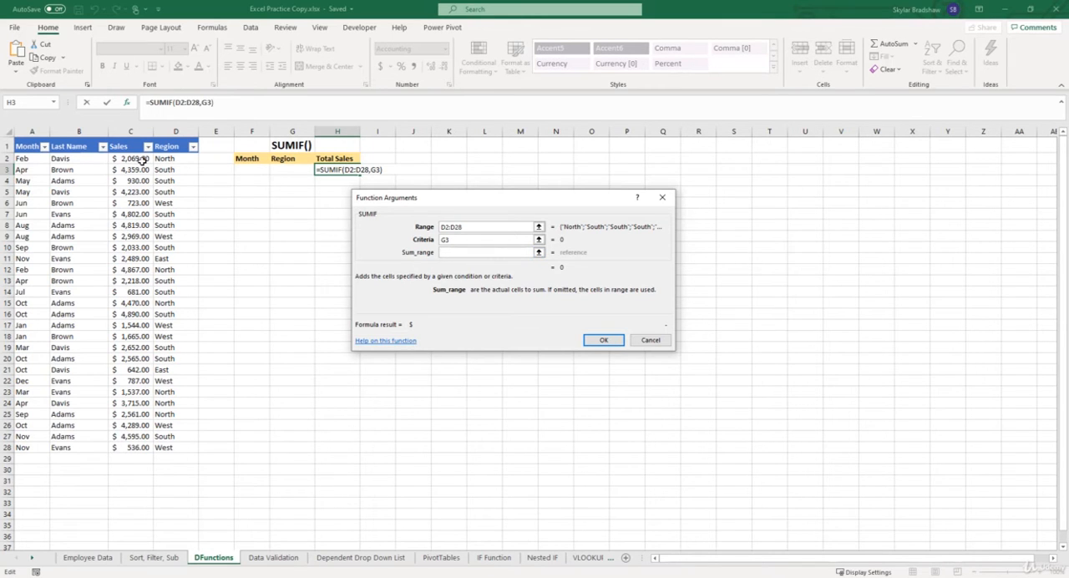
pyautogui.moveTo(141, 161); pyautogui.dragTo(133, 447)
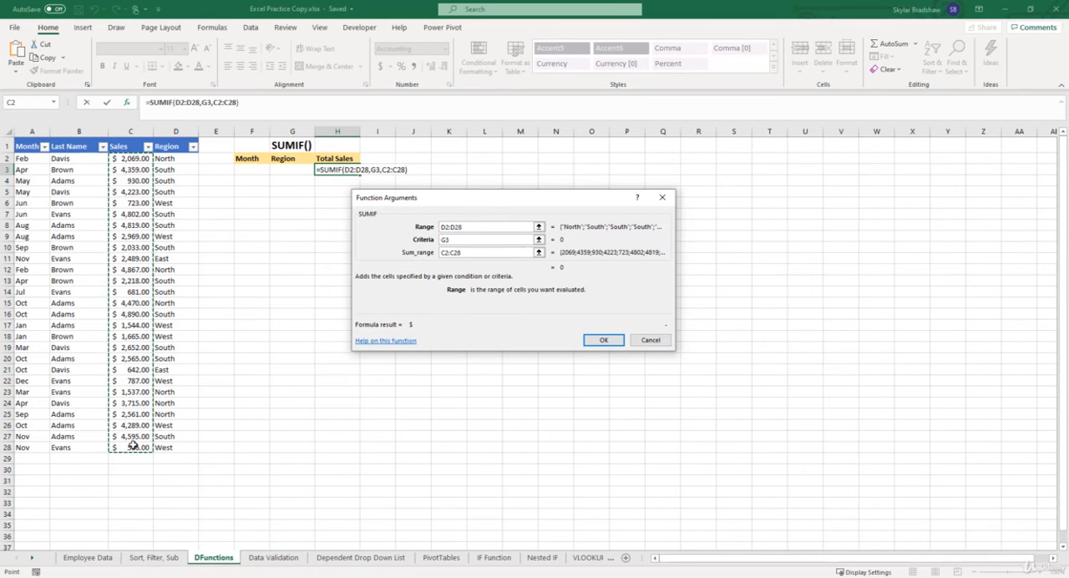
pyautogui.click(603, 343)
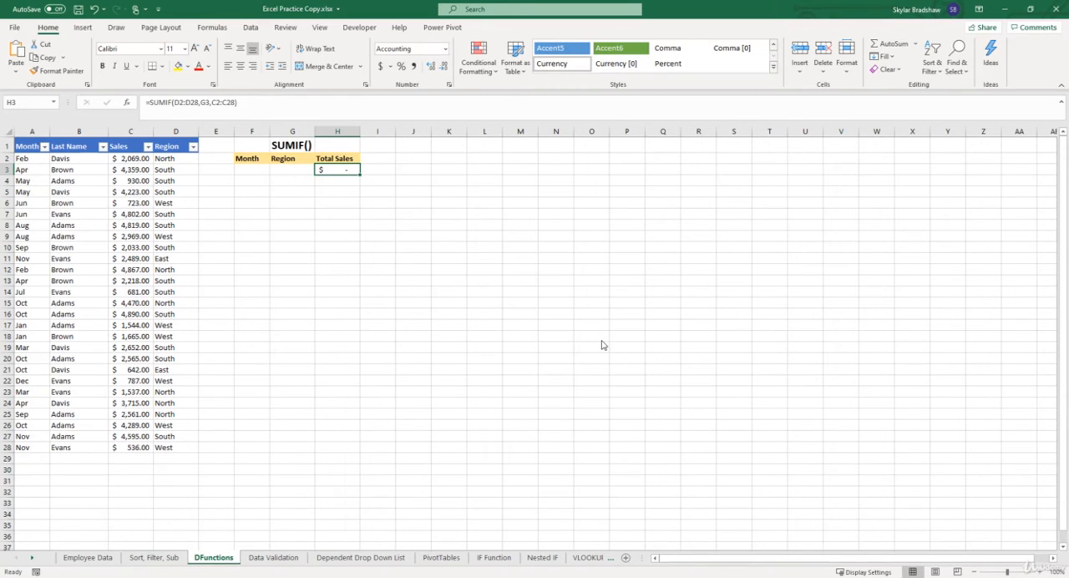
# Enter North as the region criterion in cell G3
pyautogui.click(302, 170)
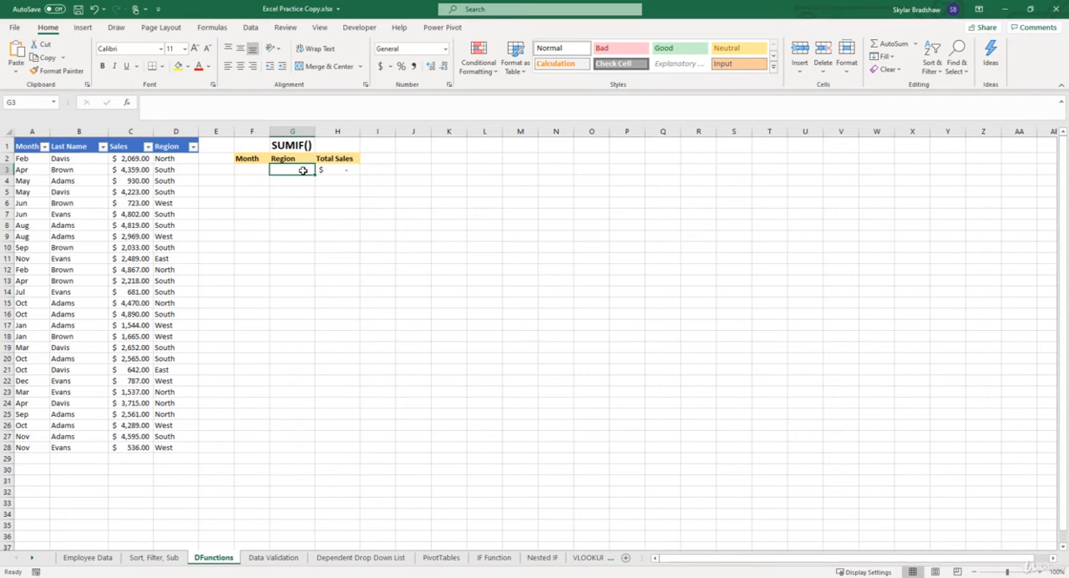
pyautogui.write('North')
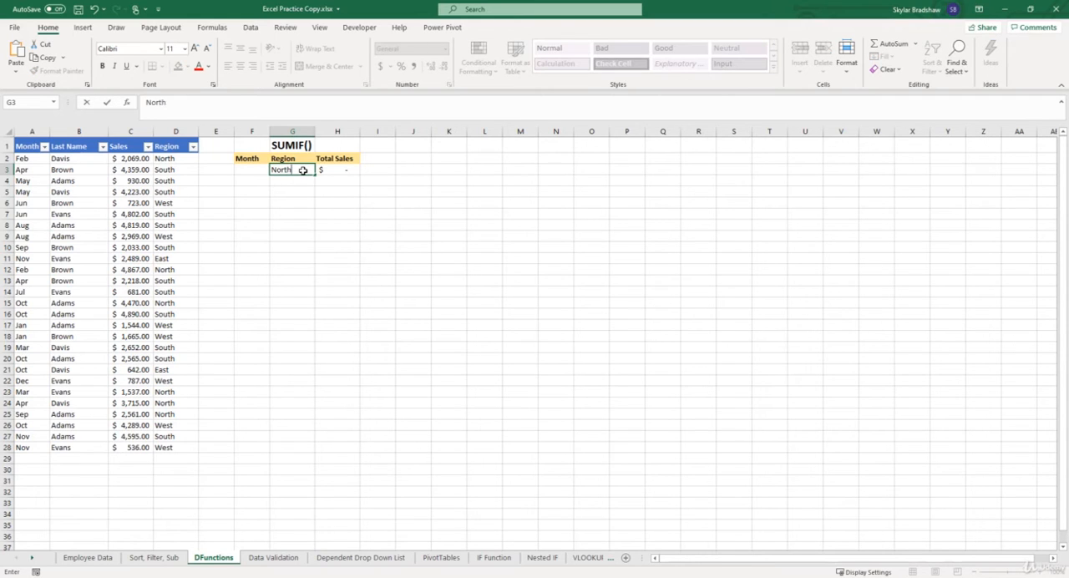
pyautogui.press('Return')
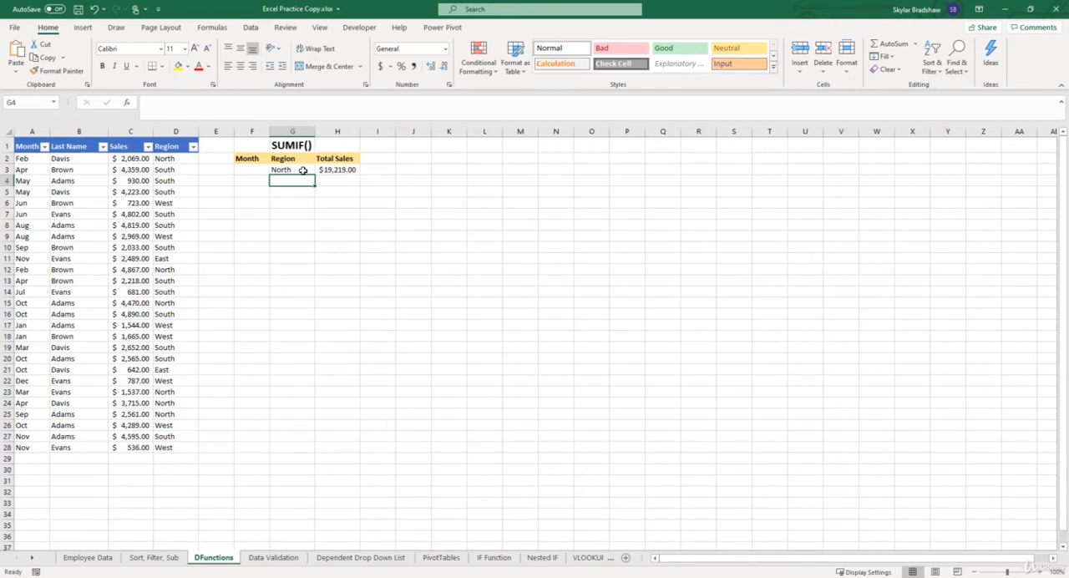
# Change the region criterion in cell G3 to South
pyautogui.click(302, 170)
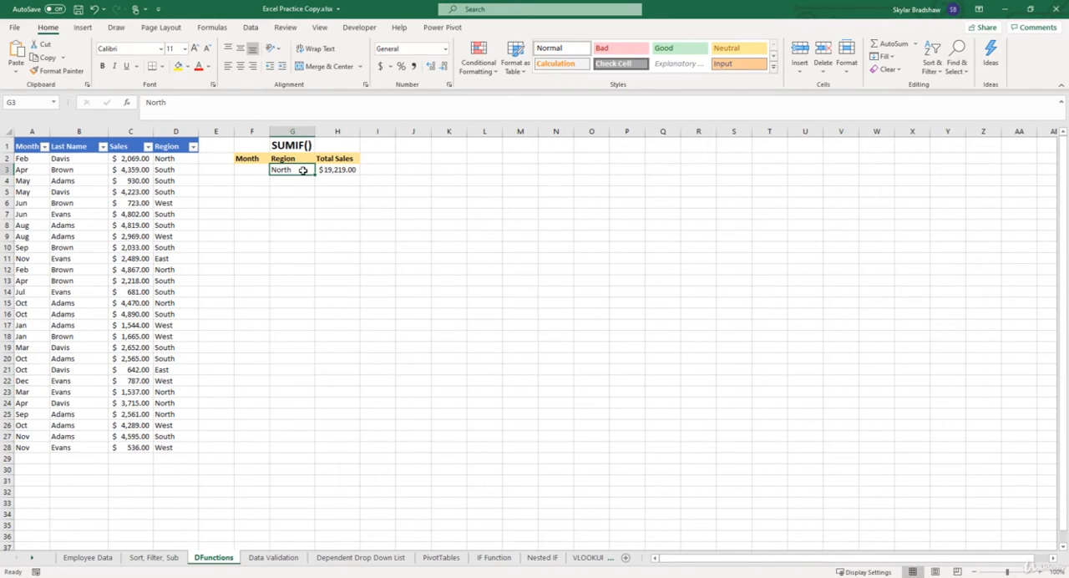
pyautogui.write('South')
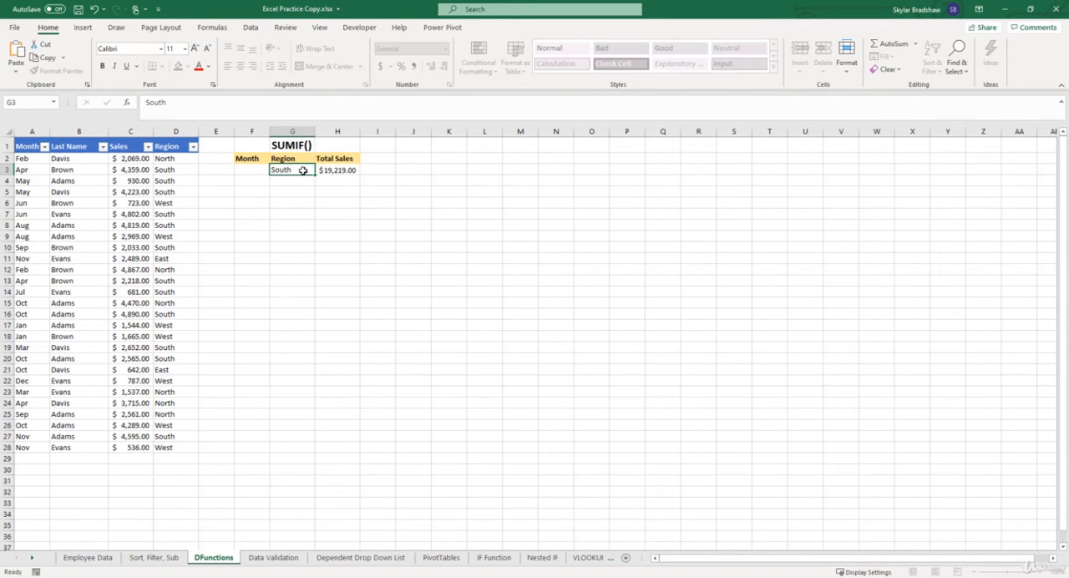
pyautogui.press('Return')
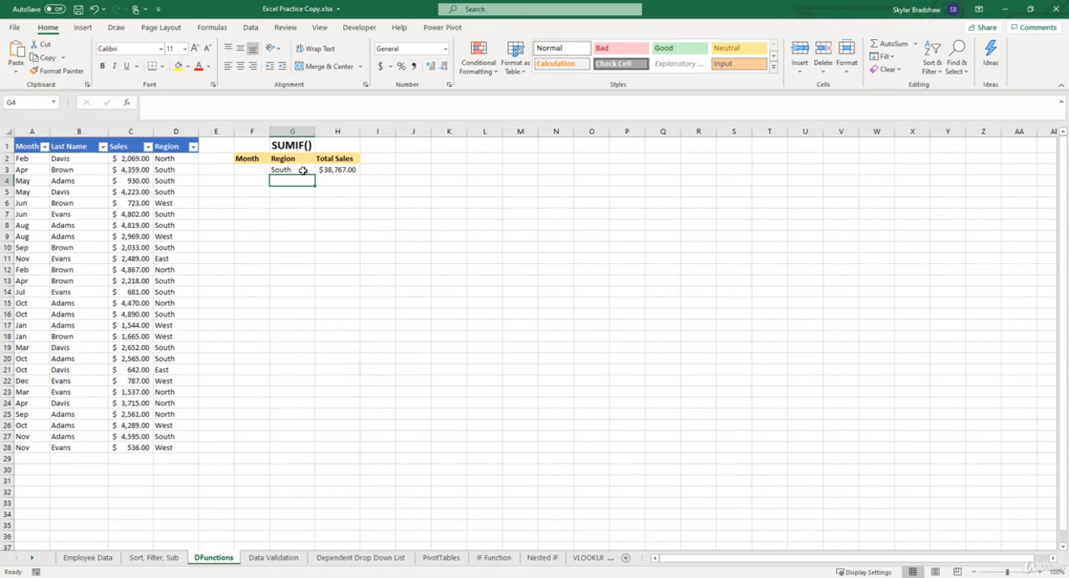
# Replace the SUMIF formula in H3 with the SUMIFS function and open its function arguments
pyautogui.click(329, 170)
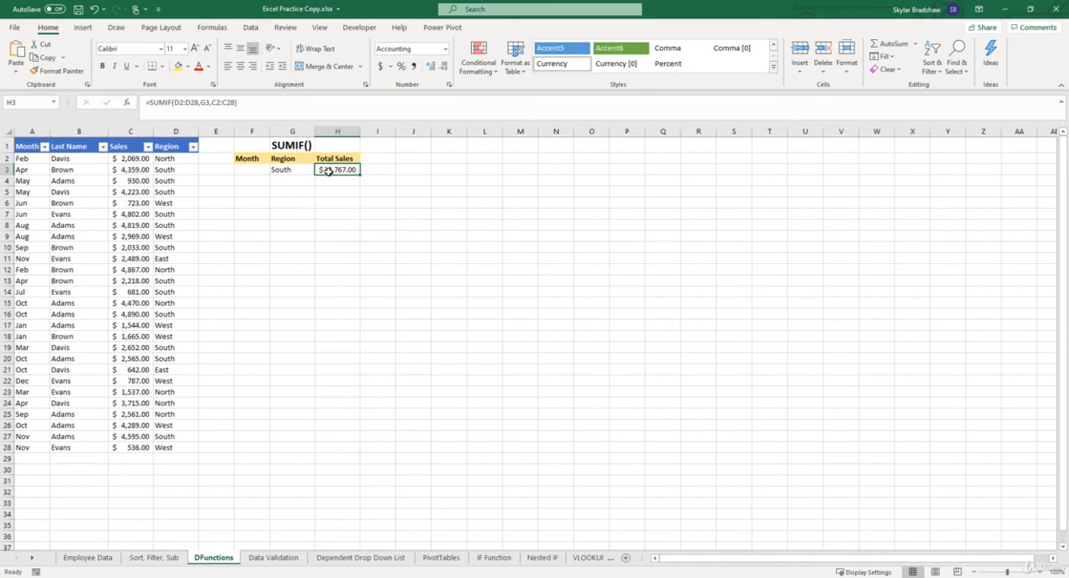
pyautogui.moveTo(238, 103); pyautogui.dragTo(173, 102)
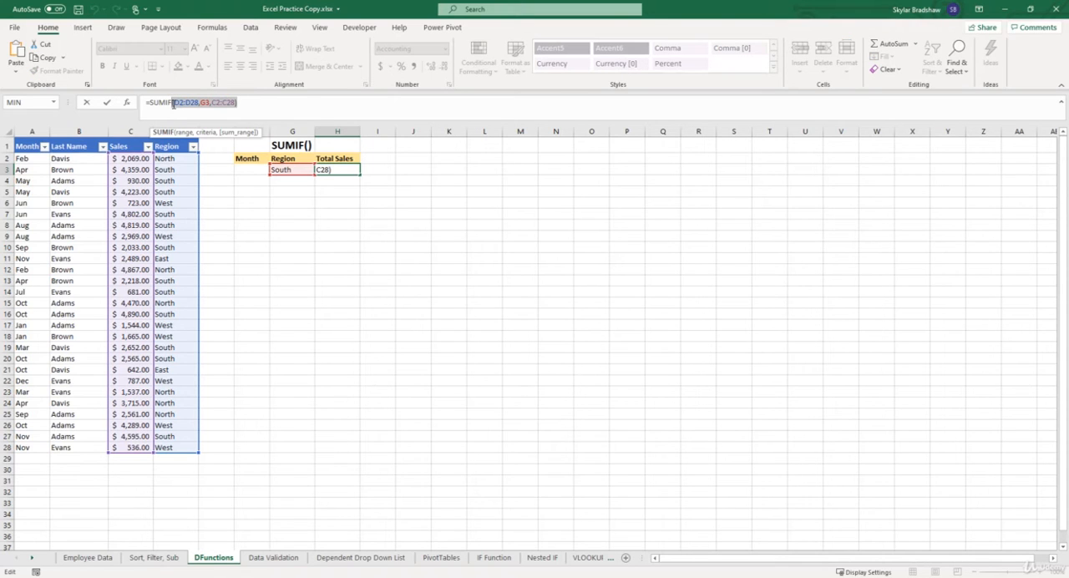
pyautogui.press('BackSpace')
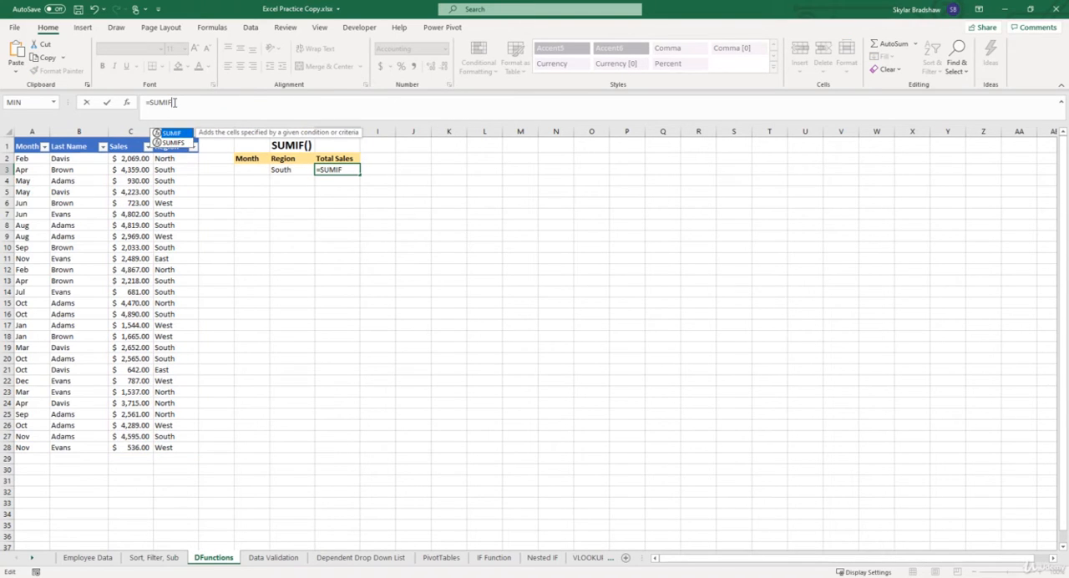
pyautogui.doubleClick(174, 147)
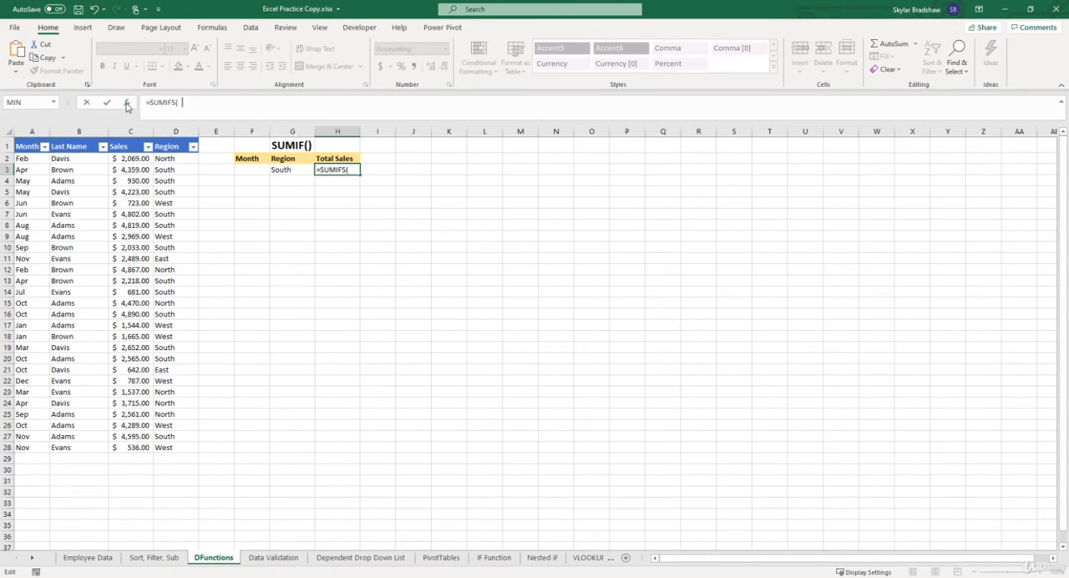
pyautogui.click(127, 103)
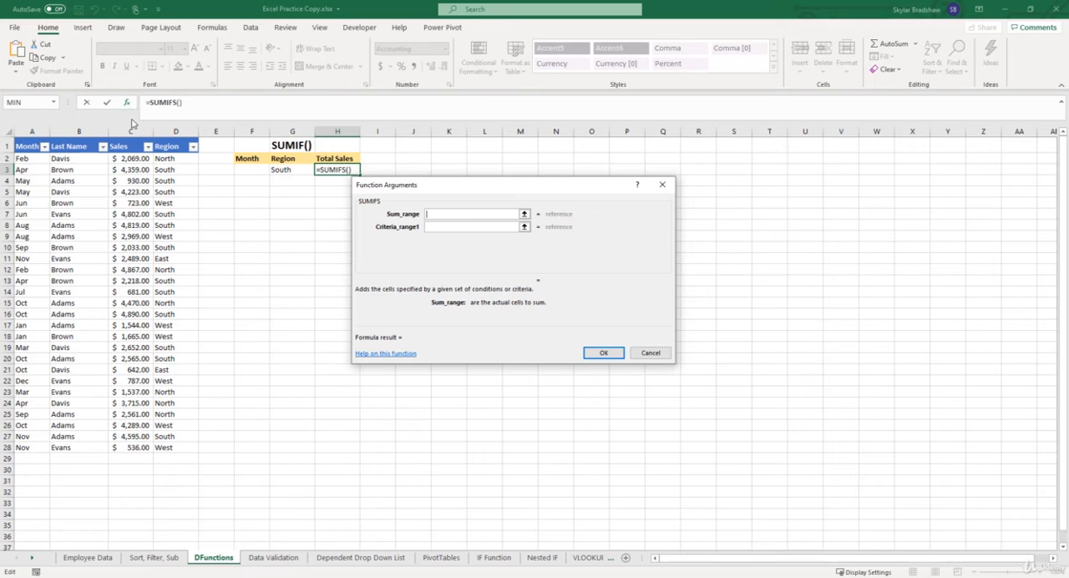
# Set the SUMIFS sum range to C2:C28 and the first condition to range D2:D28 with criterion G3
pyautogui.moveTo(131, 158); pyautogui.dragTo(144, 448)
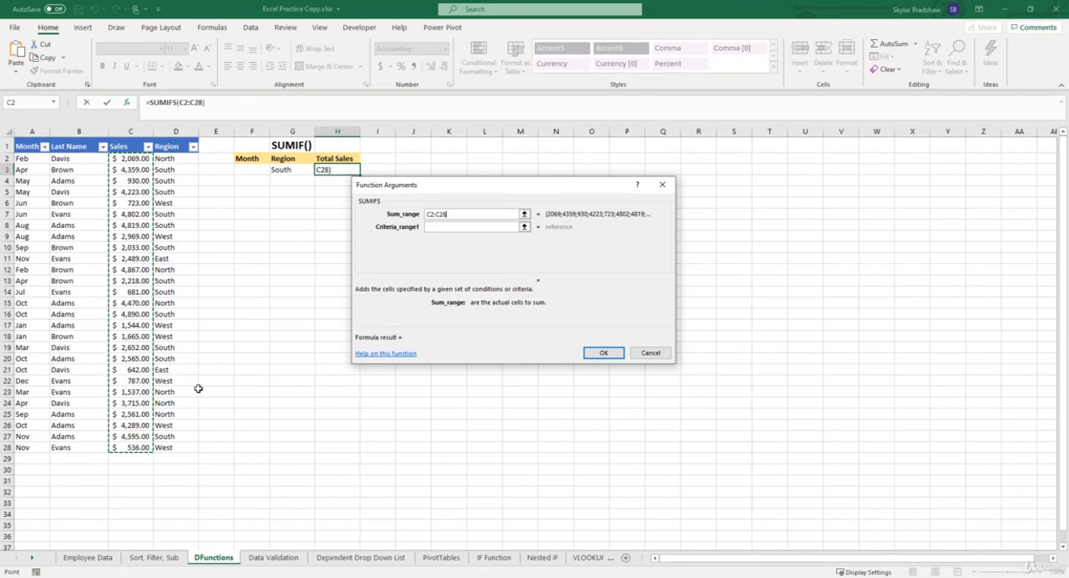
pyautogui.click(454, 226)
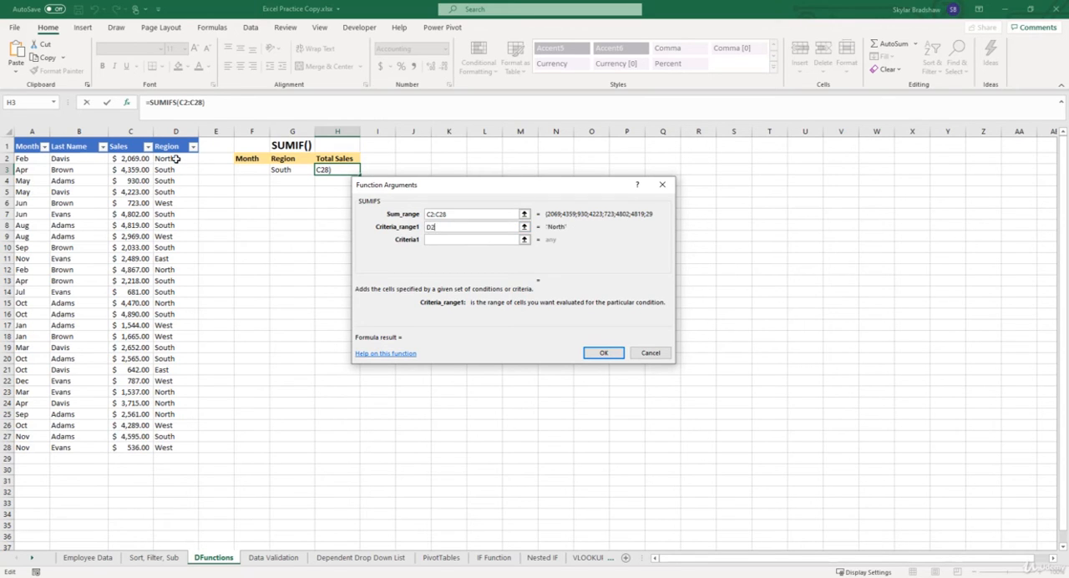
pyautogui.moveTo(177, 159); pyautogui.dragTo(175, 447)
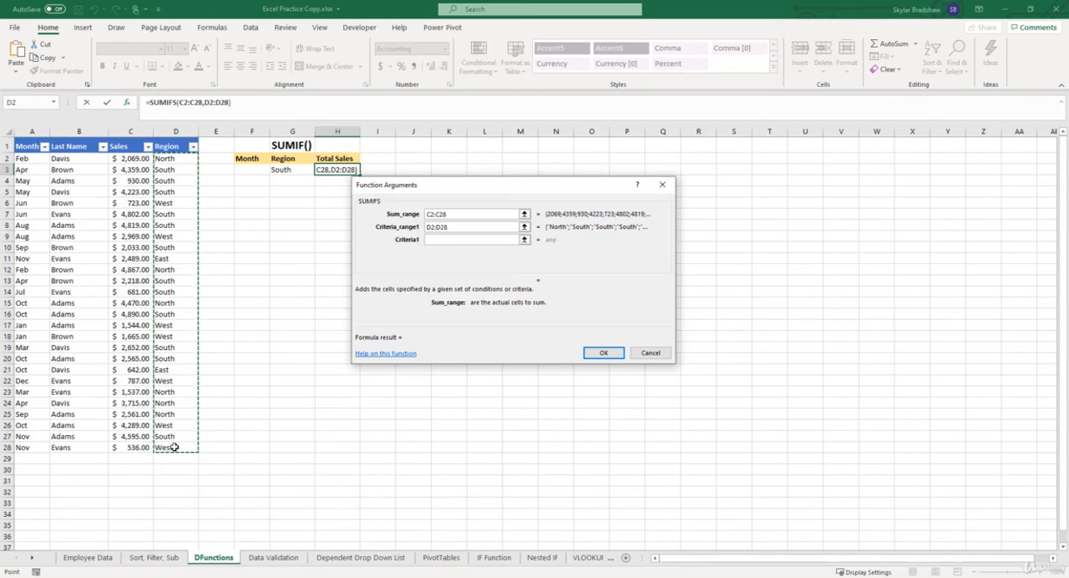
pyautogui.click(440, 240)
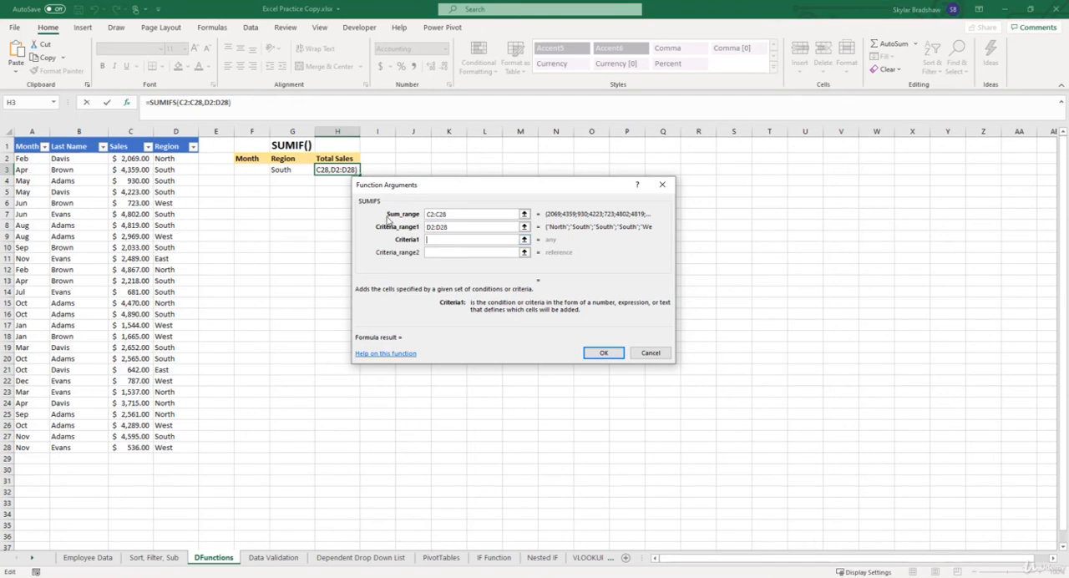
pyautogui.click(301, 169)
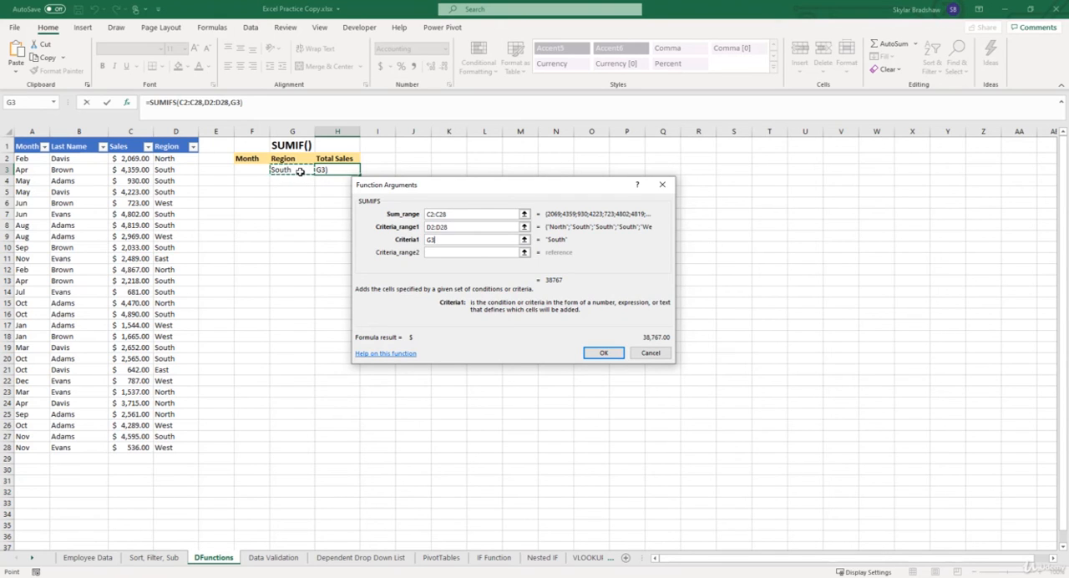
# Add a second SUMIFS condition with the Month range A2:A28 and criterion F3, and complete the formula
pyautogui.click(431, 251)
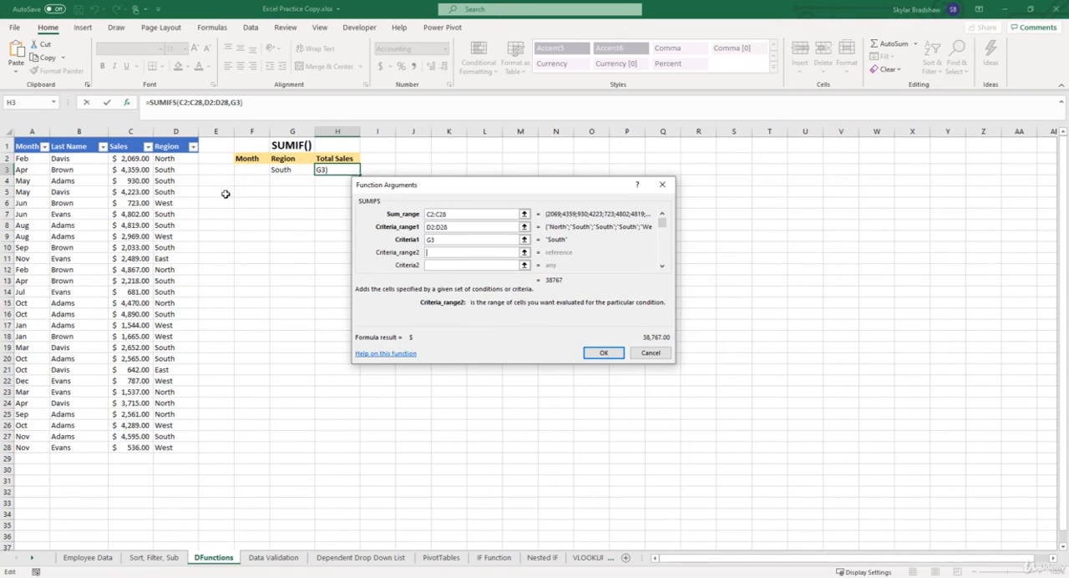
pyautogui.moveTo(33, 159); pyautogui.dragTo(25, 445)
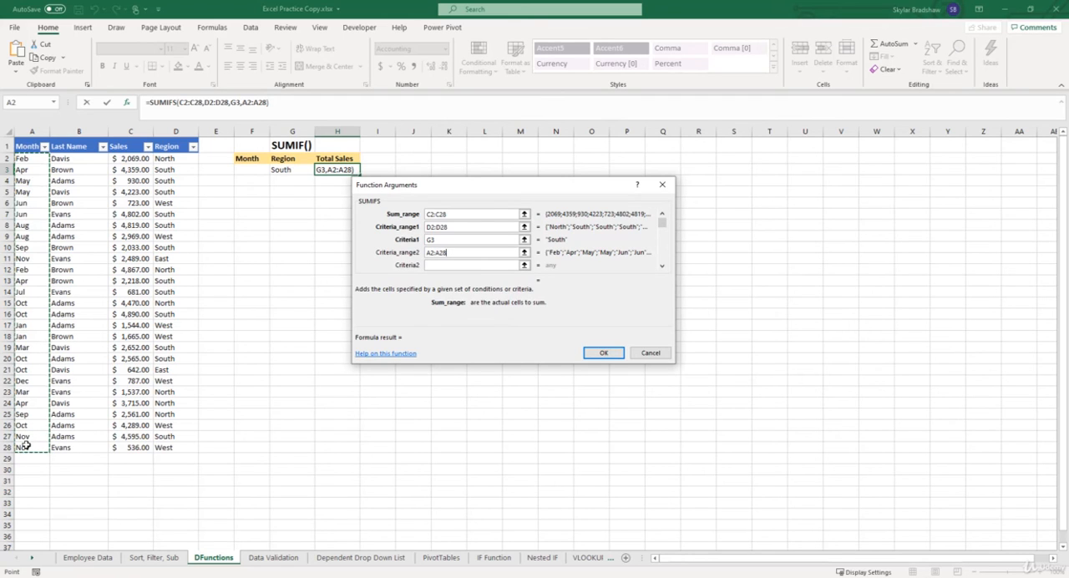
pyautogui.click(430, 266)
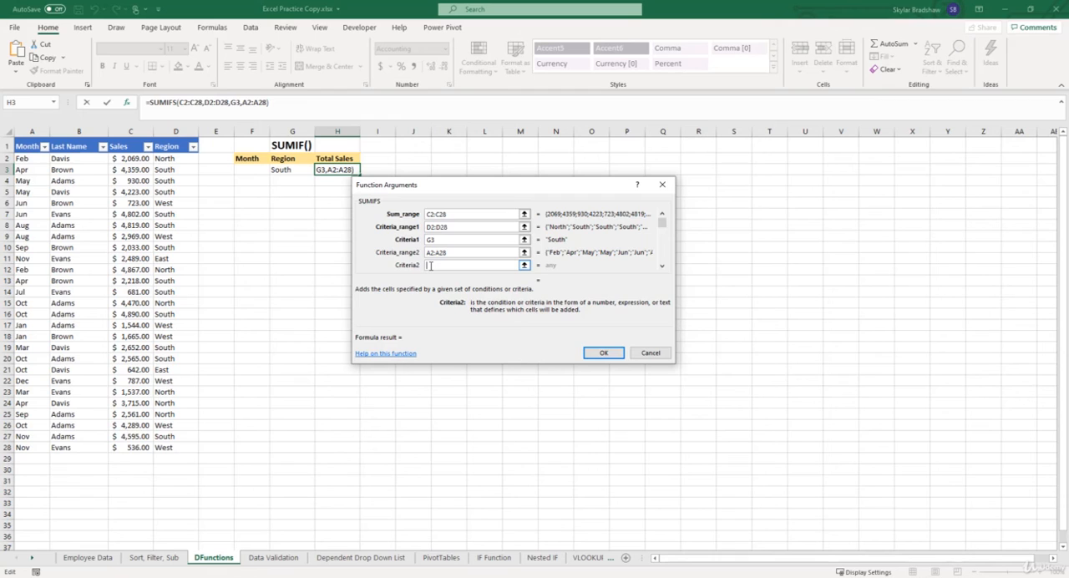
pyautogui.click(254, 166)
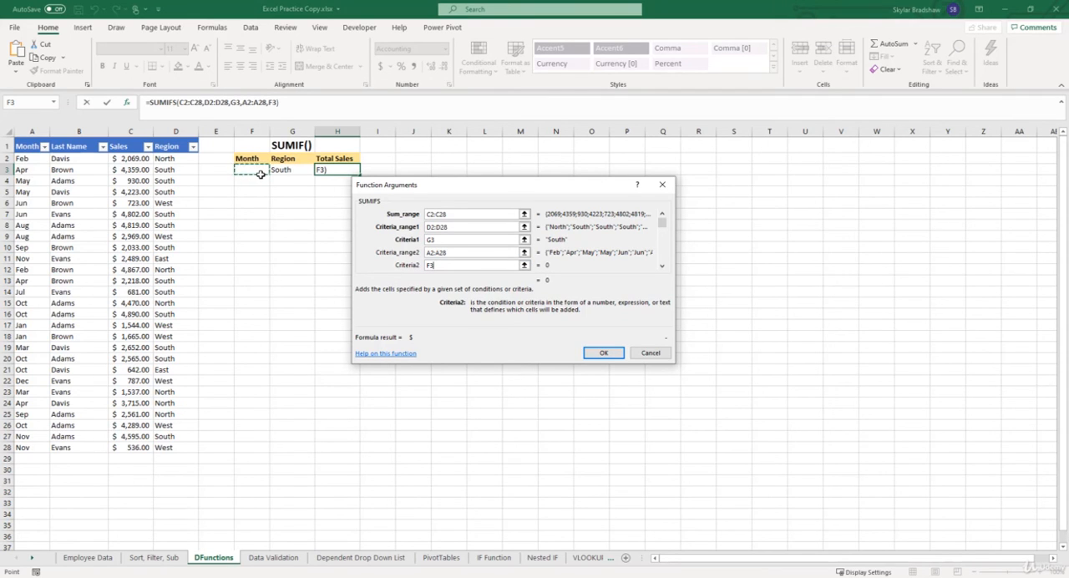
pyautogui.click(603, 353)
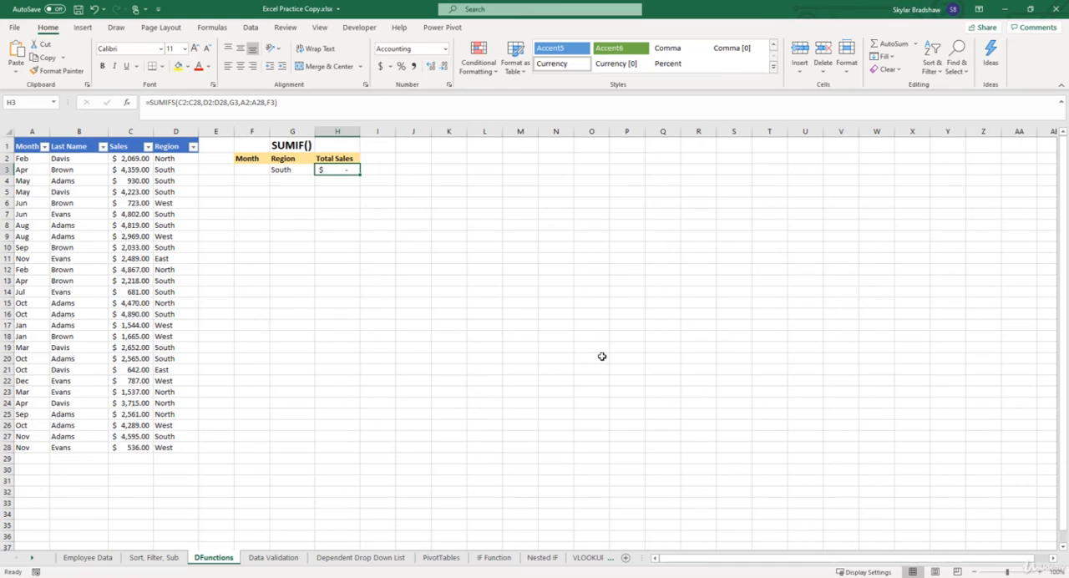
# Enter Apr as the month criterion in cell F3
pyautogui.click(259, 169)
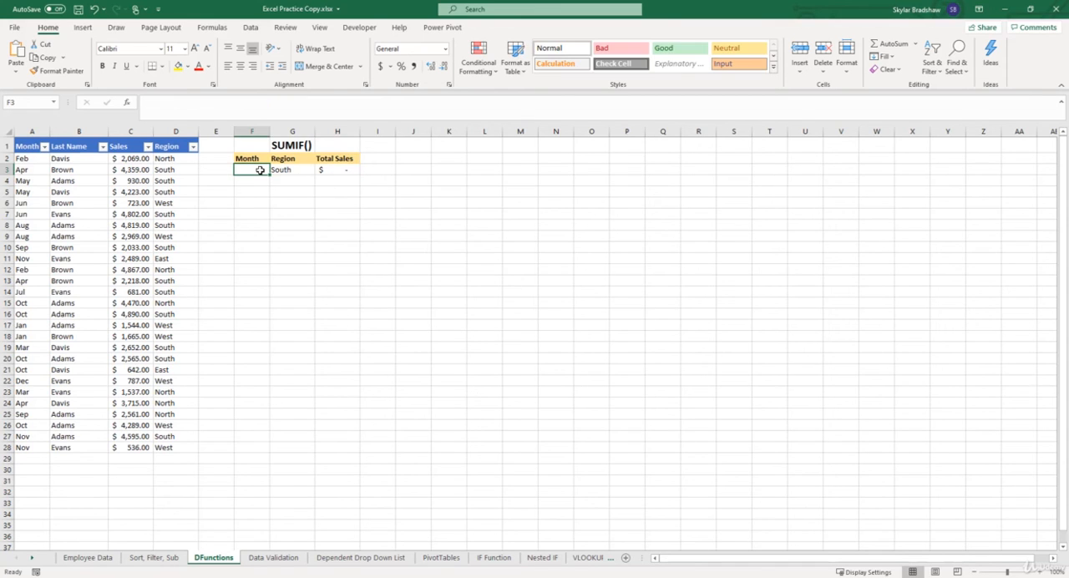
pyautogui.write('Apr')
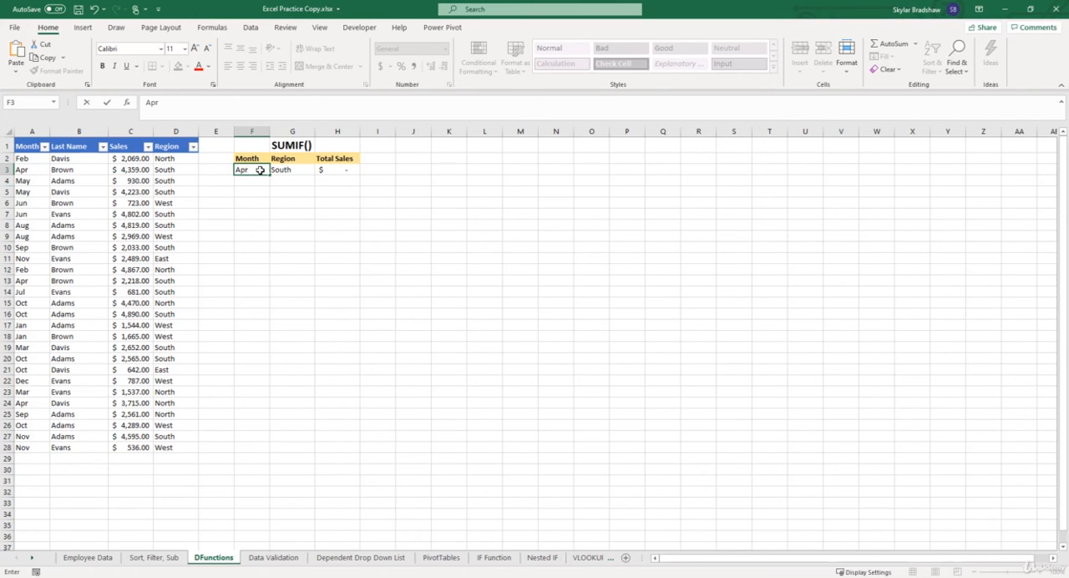
pyautogui.press('Return')
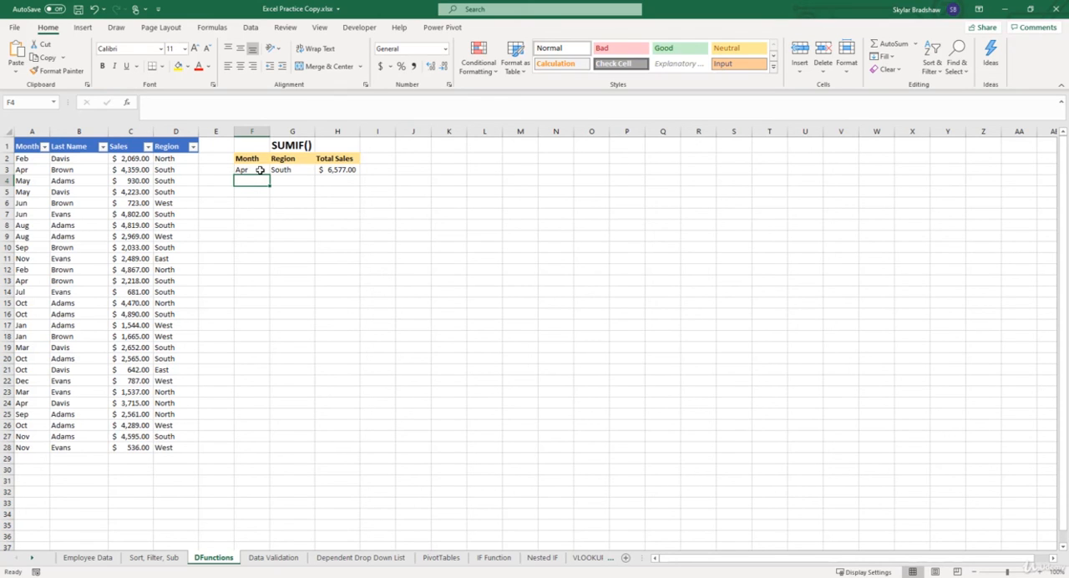
# Filter the sales table's Region column to show only South
pyautogui.click(193, 148)
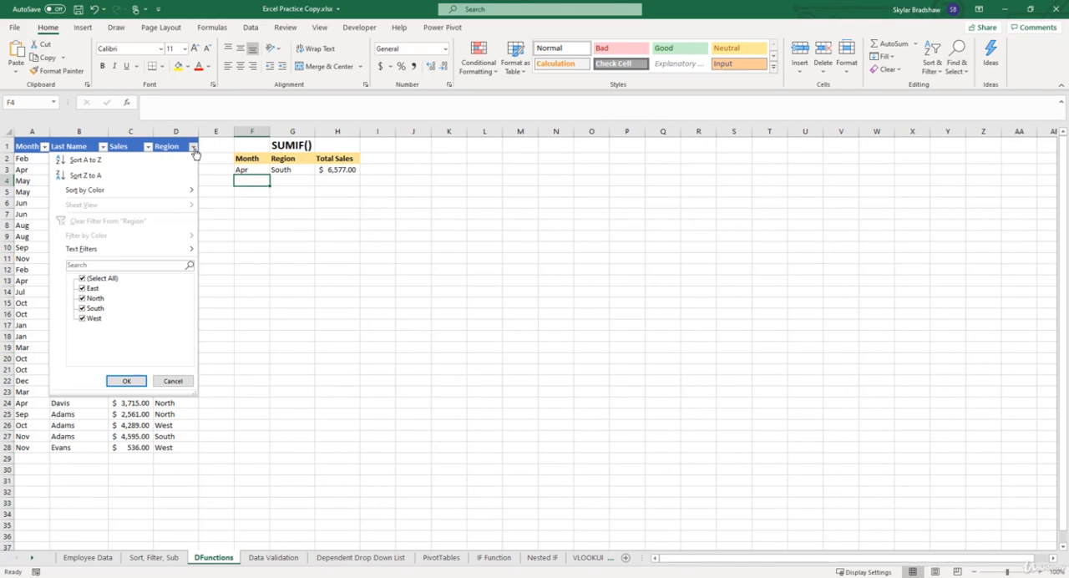
pyautogui.click(82, 278)
pyautogui.click(82, 308)
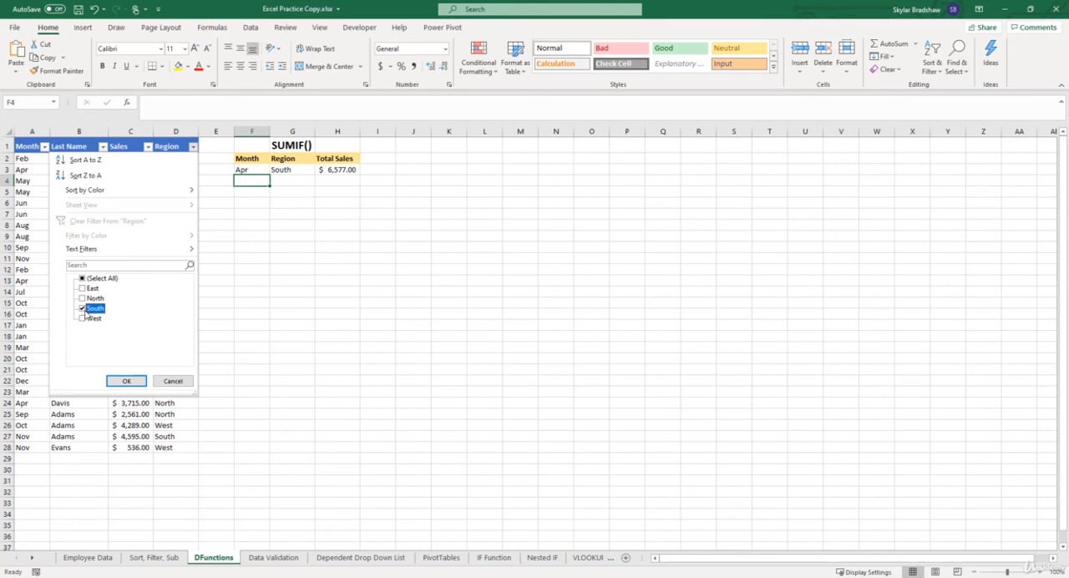
pyautogui.click(126, 381)
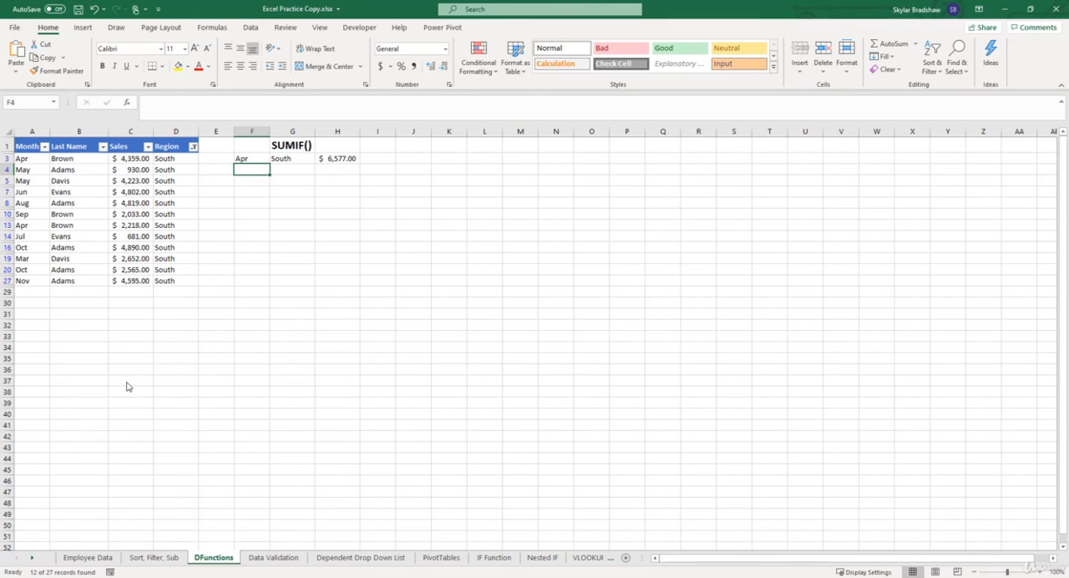
# Filter the Month column to Apr and select the remaining Sales values to check their sum against the SUMIFS total
pyautogui.click(45, 149)
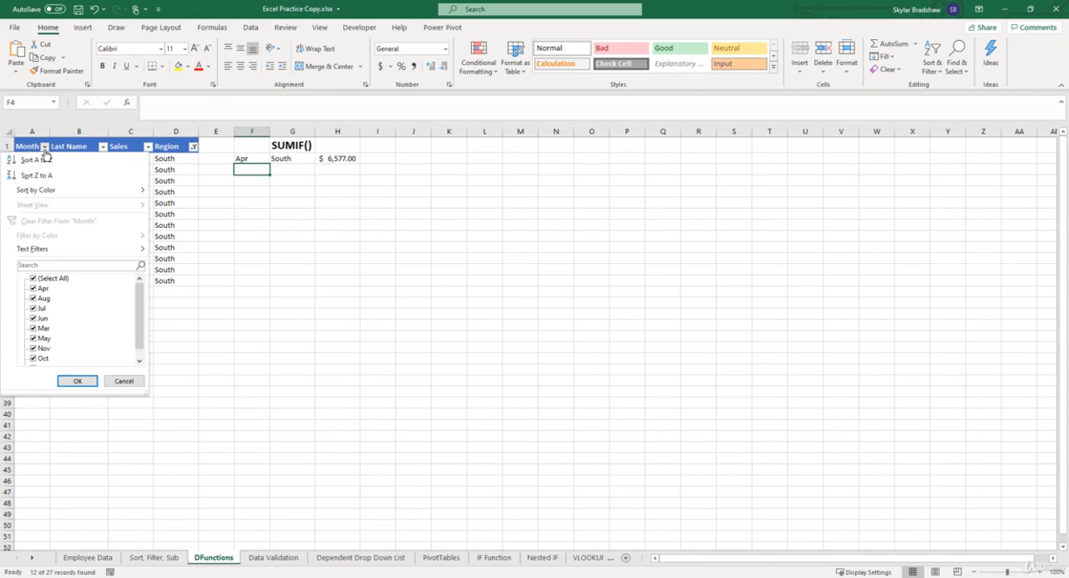
pyautogui.click(33, 279)
pyautogui.click(35, 289)
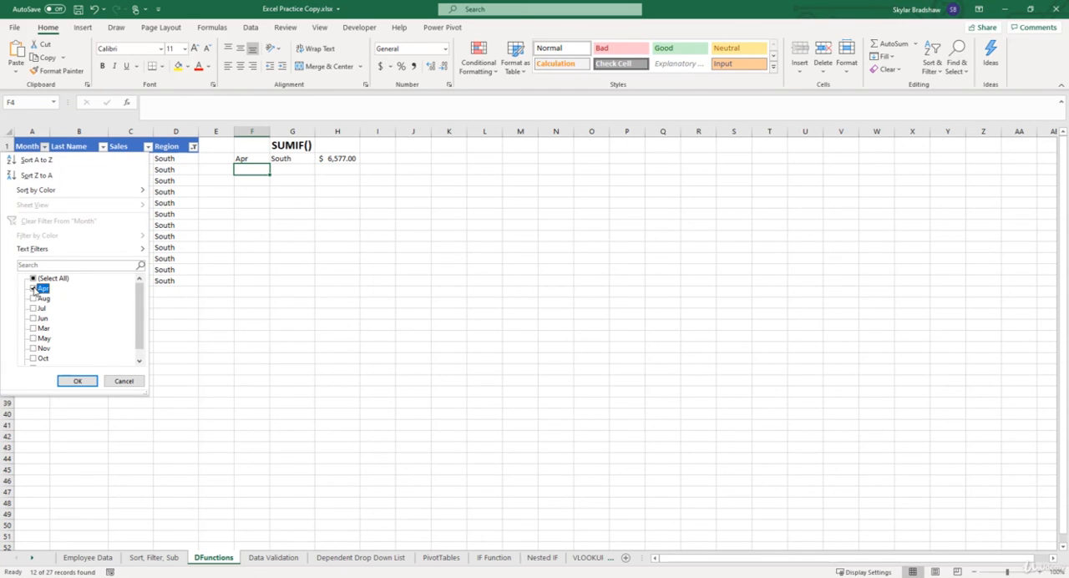
pyautogui.click(76, 380)
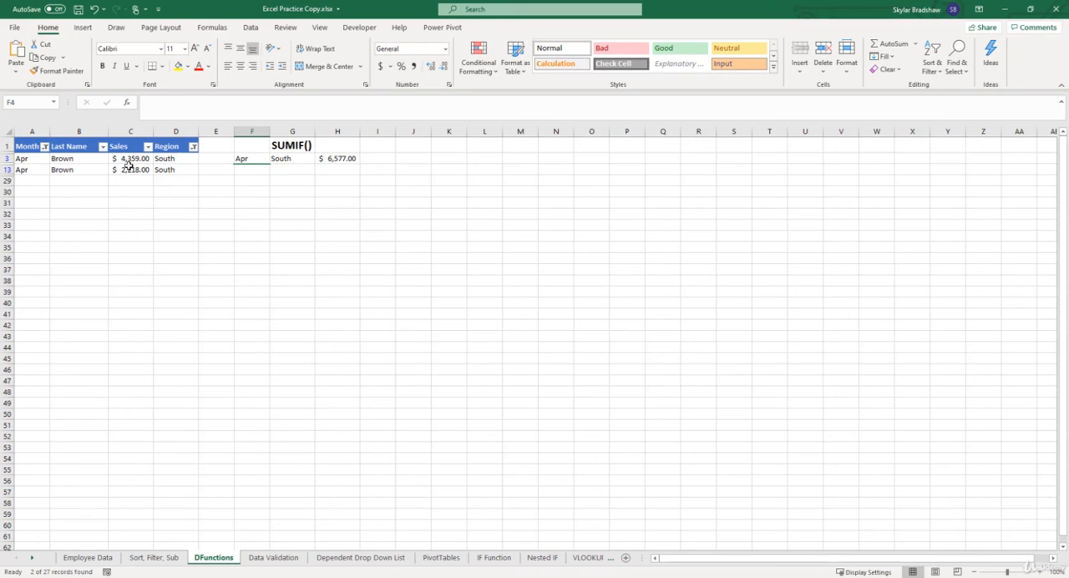
pyautogui.moveTo(126, 159); pyautogui.dragTo(129, 171)
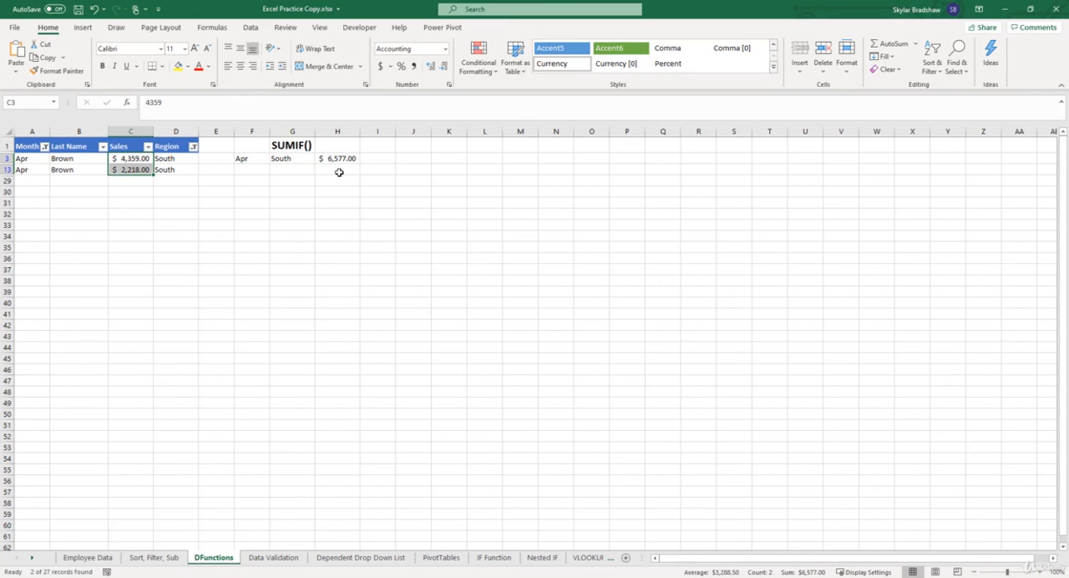
# Clear the Month and Region filters from the sales table
pyautogui.click(172, 146)
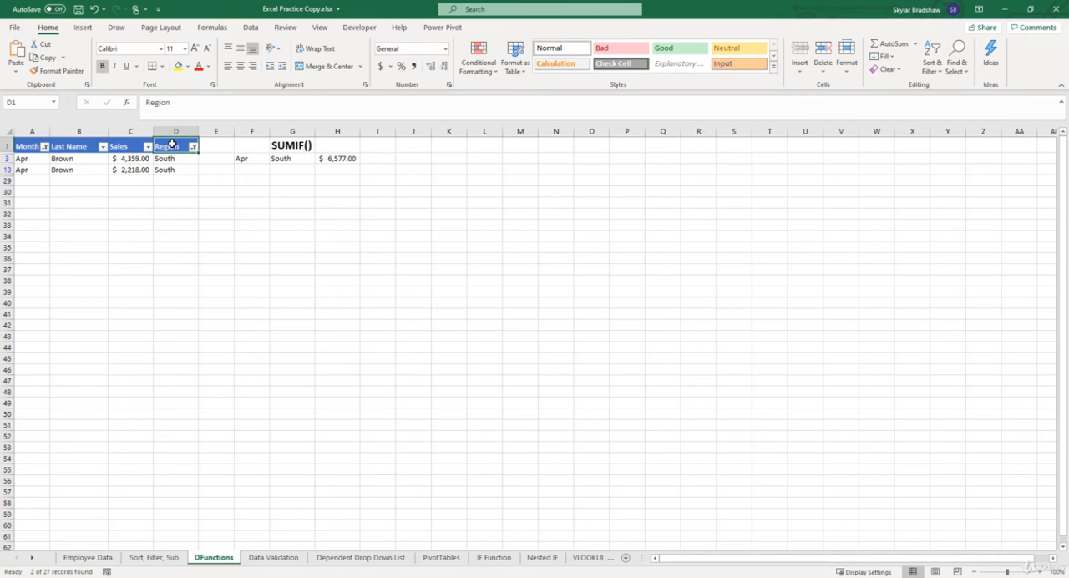
pyautogui.click(252, 30)
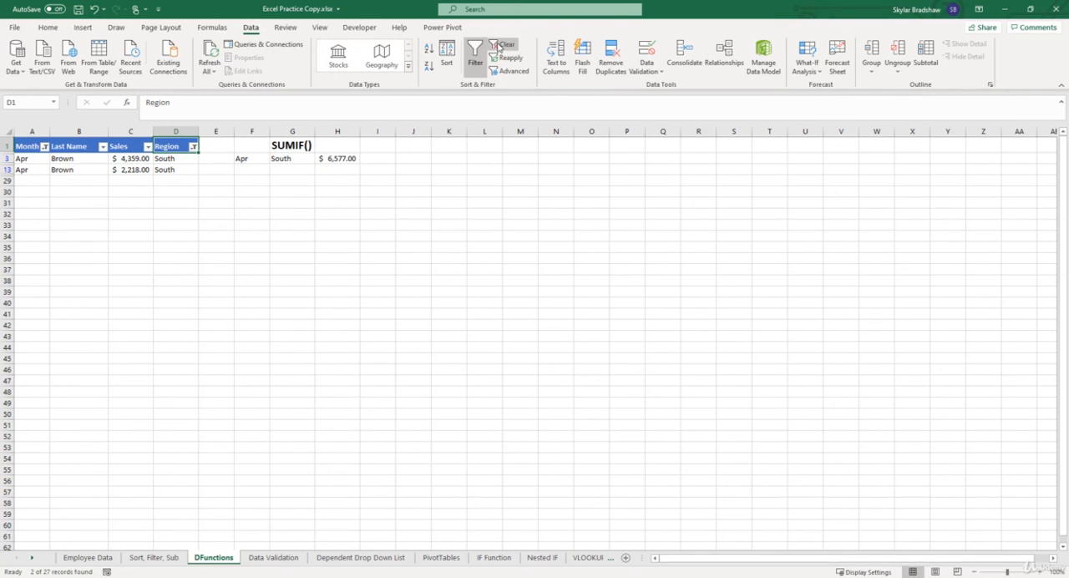
pyautogui.click(501, 44)
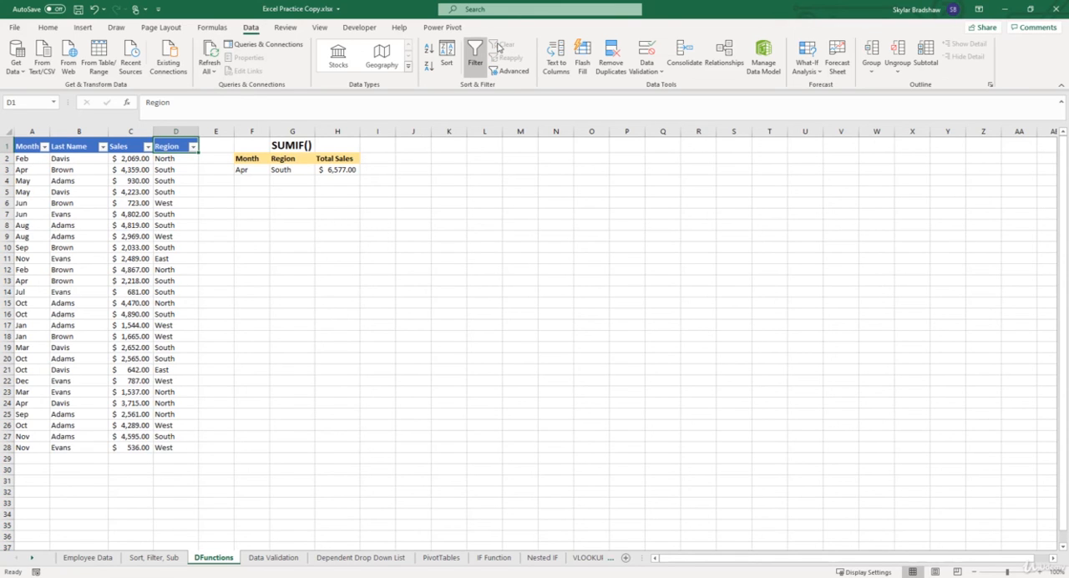